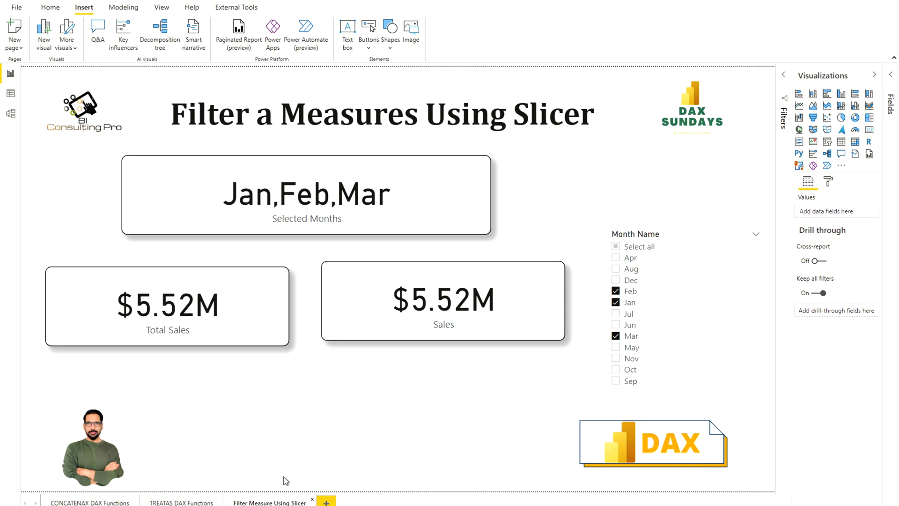
# Step: Expand the Sales table's fields and inspect the relationship between the Date and Sales tables in the data model
pyautogui.click(893, 80)
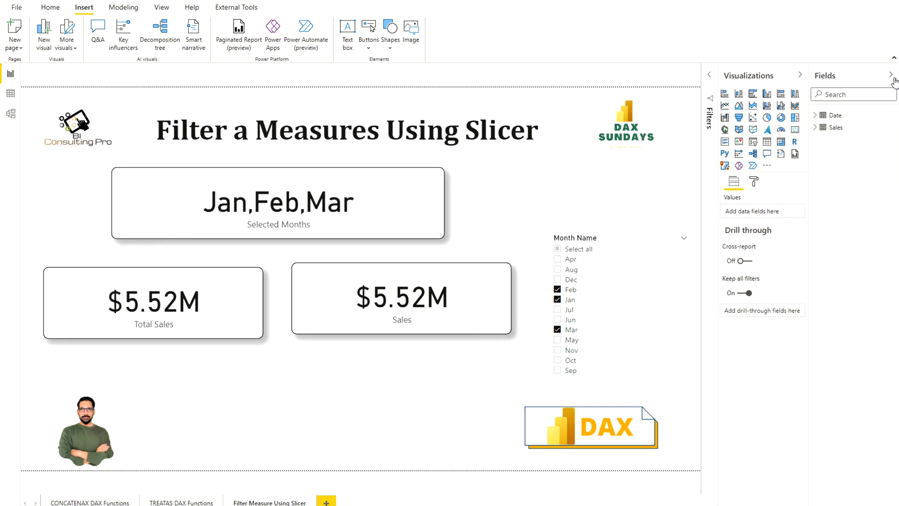
pyautogui.click(817, 129)
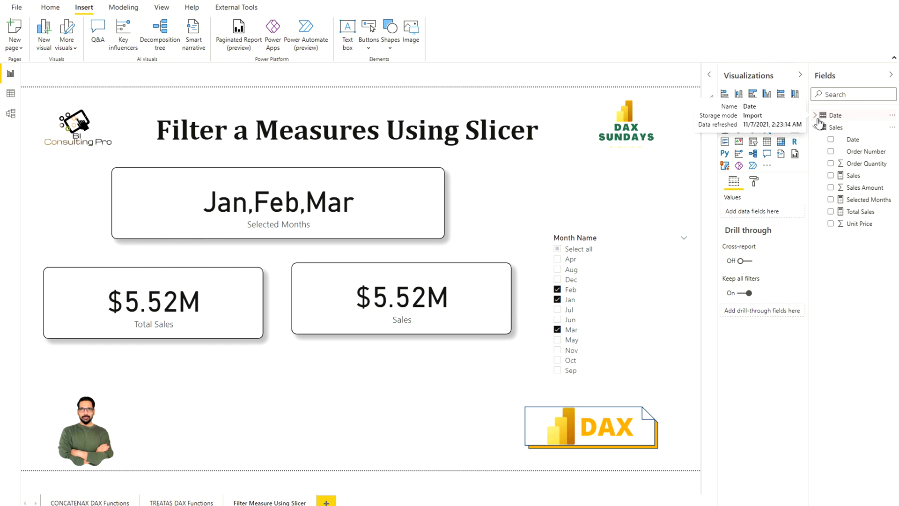
pyautogui.click(10, 115)
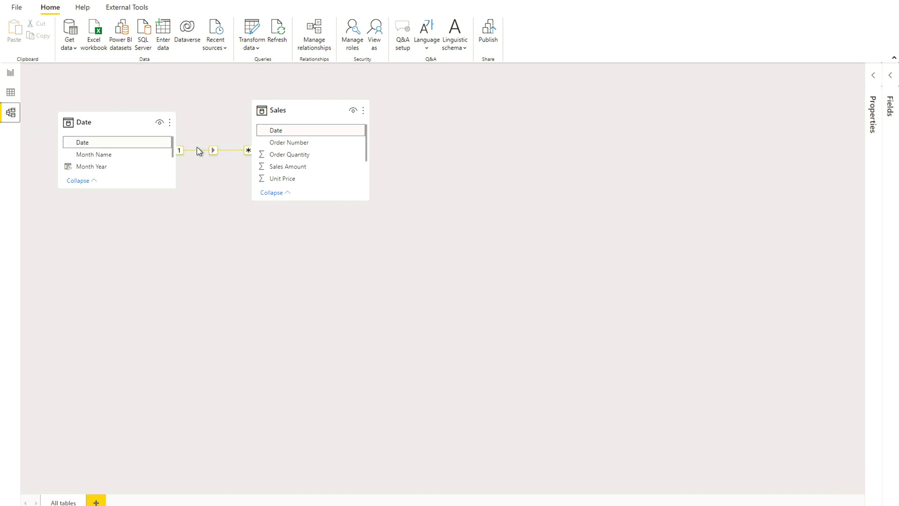
pyautogui.click(10, 78)
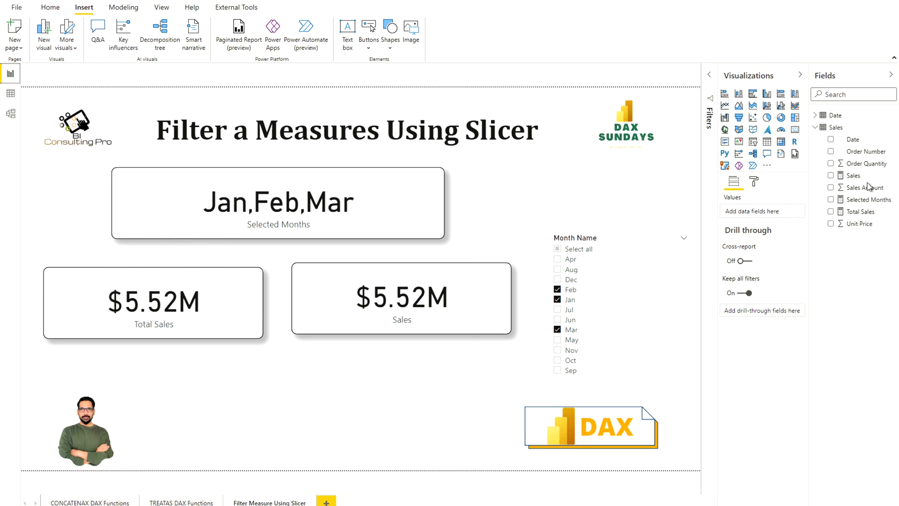
# Step: Review the DAX formulas of the Total Sales and Sales measures, checking the card that uses Sales
pyautogui.click(866, 213)
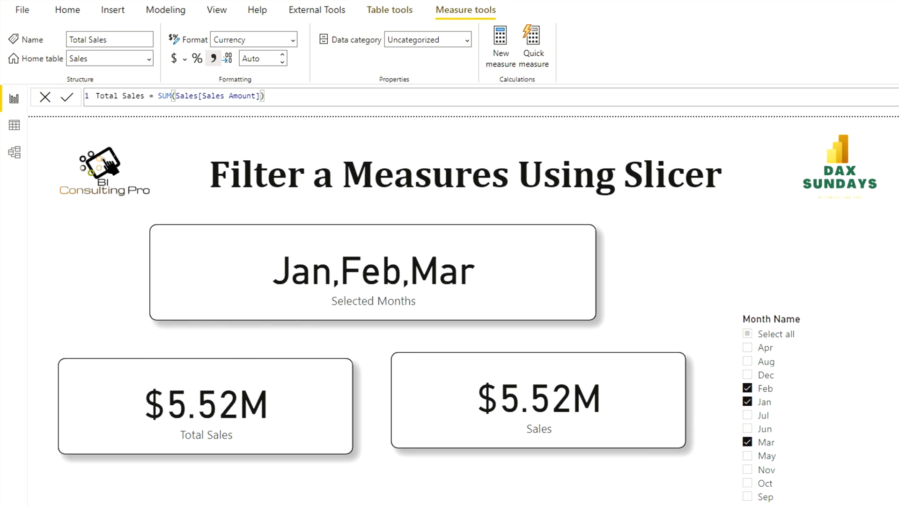
pyautogui.click(853, 176)
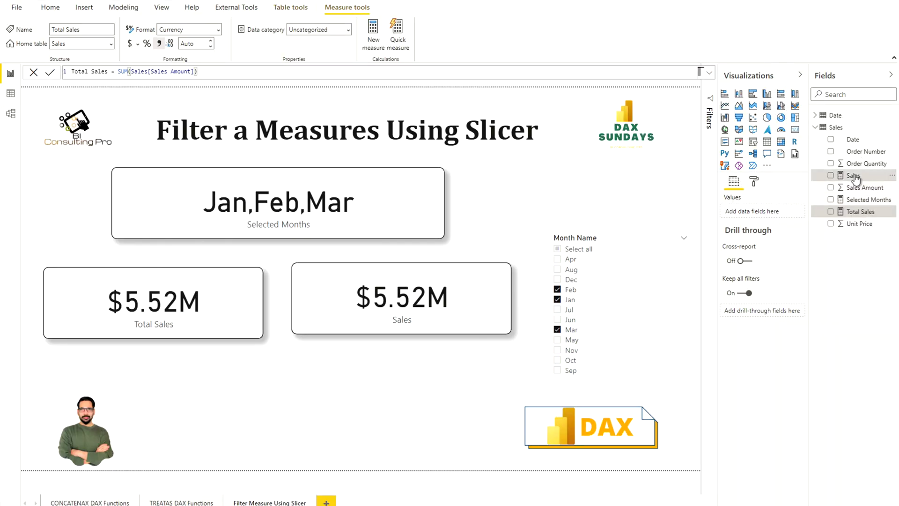
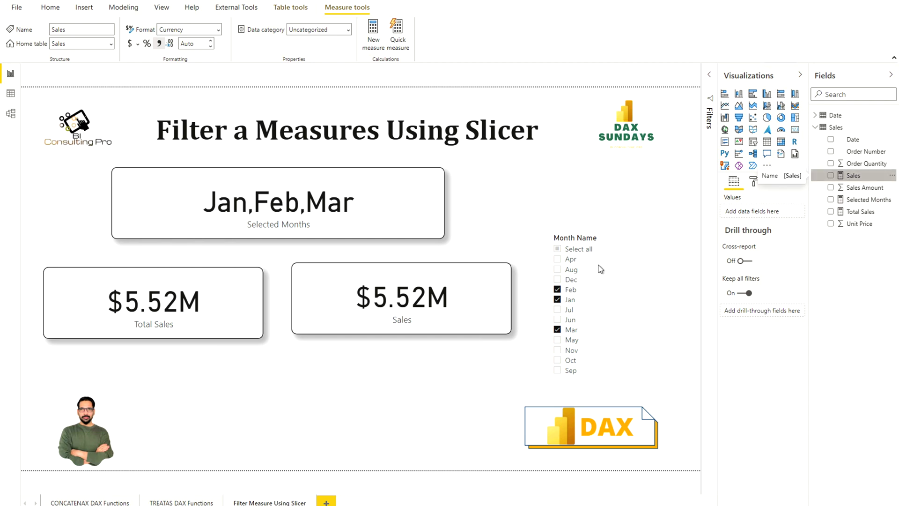
pyautogui.click(485, 331)
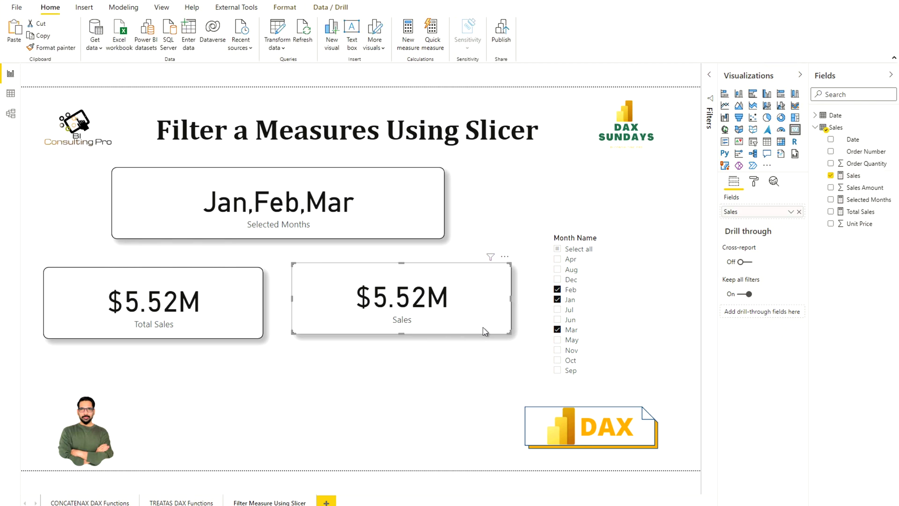
pyautogui.click(841, 178)
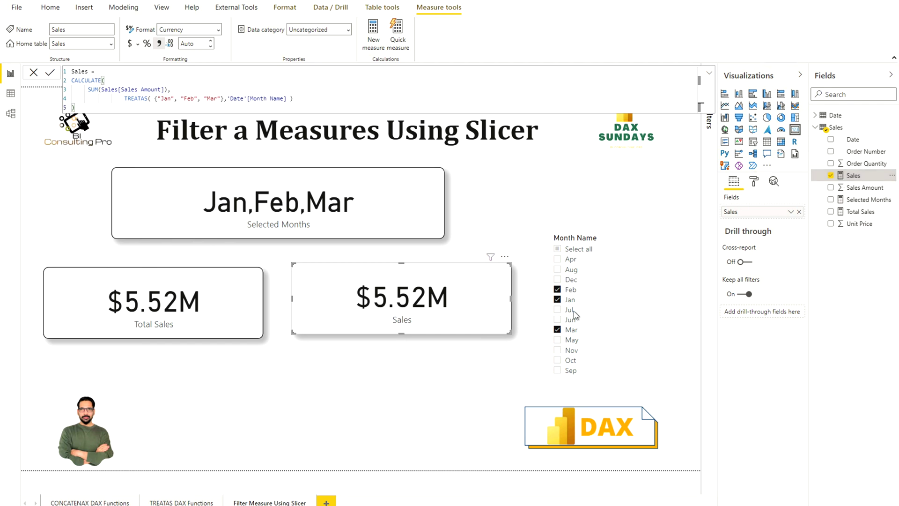
# Step: Clear the Feb, Jan and Mar selections in the Month Name slicer
pyautogui.click(558, 290)
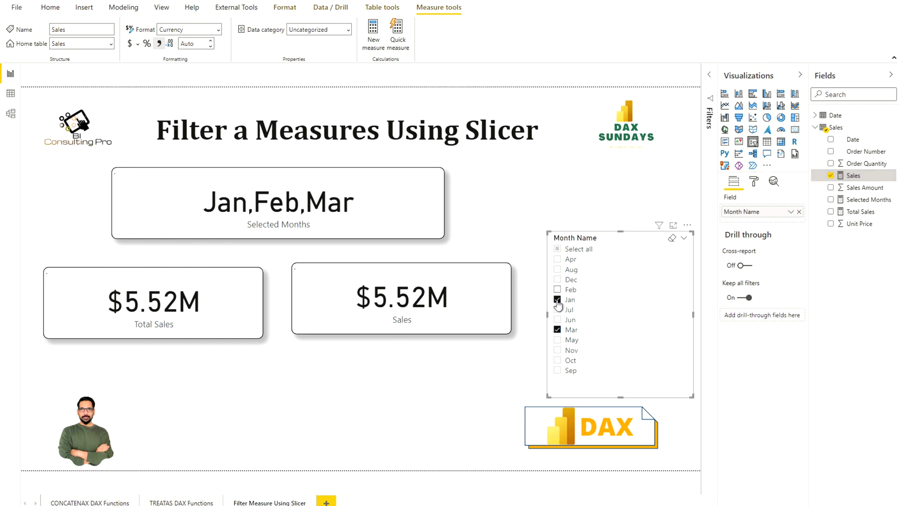
pyautogui.click(557, 300)
pyautogui.click(557, 329)
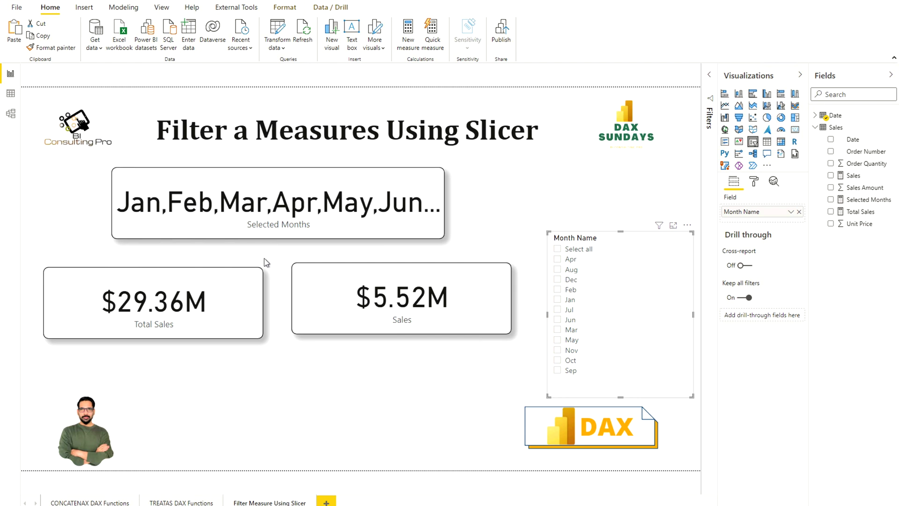
# Step: Create a new measure in the Sales table named "Sales Using TREATAS DAX"
pyautogui.click(213, 336)
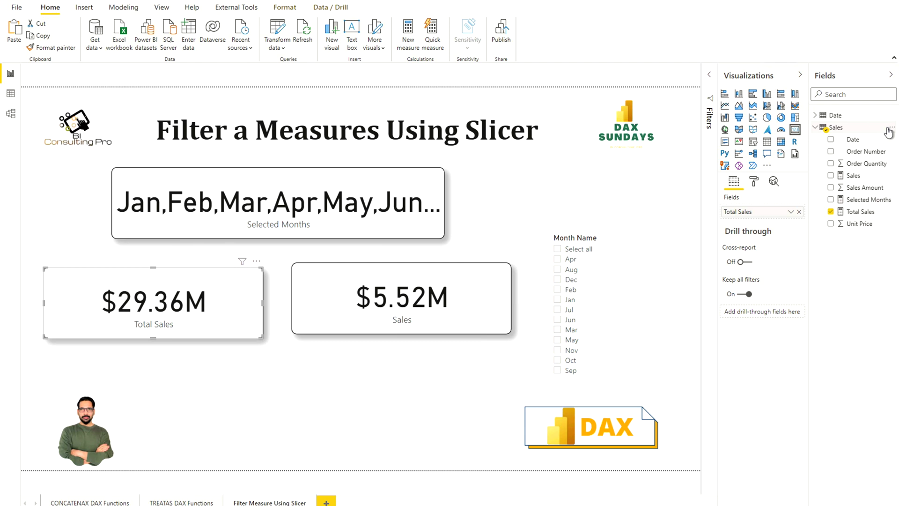
pyautogui.click(887, 130)
pyautogui.click(889, 128)
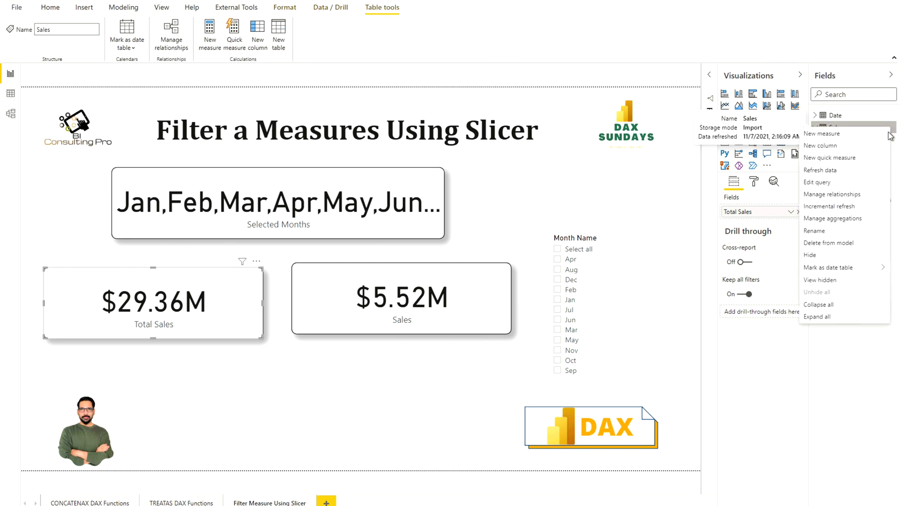
pyautogui.click(826, 134)
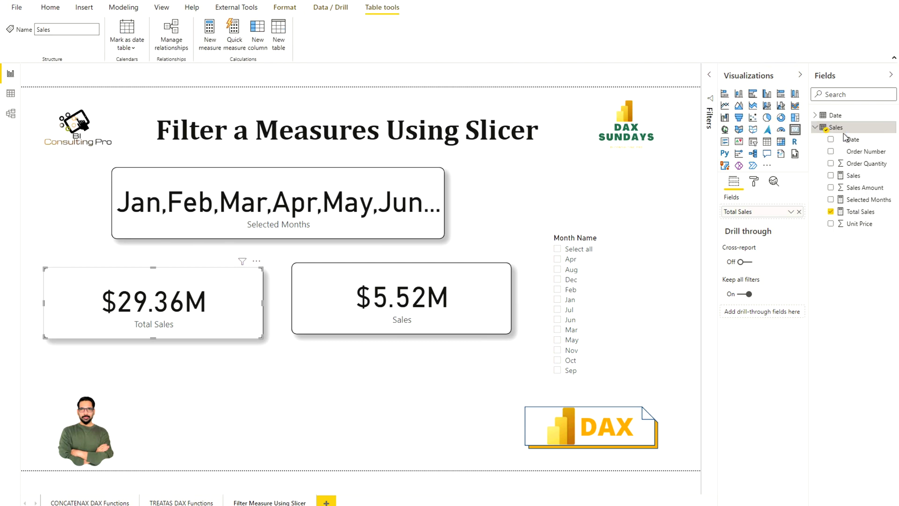
pyautogui.write('Sales Using T')
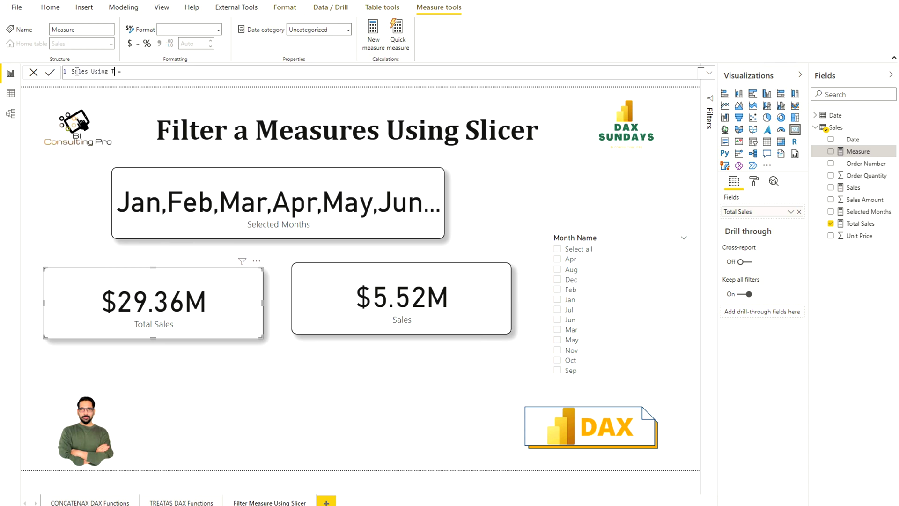
pyautogui.write('REATAS DAX')
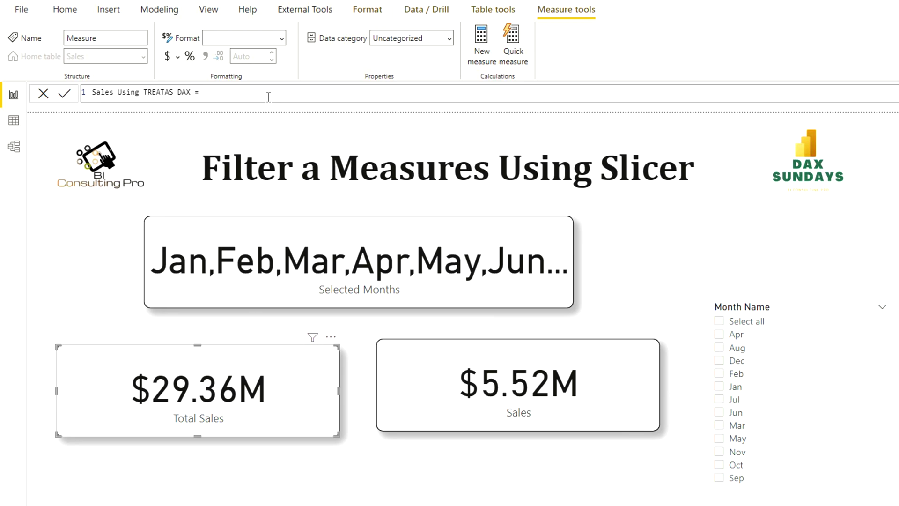
# Step: Start the measure's formula with CALCULATE, using SUM(Sales[Sales Amount]) on an indented second line as its expression
pyautogui.write('CAL')
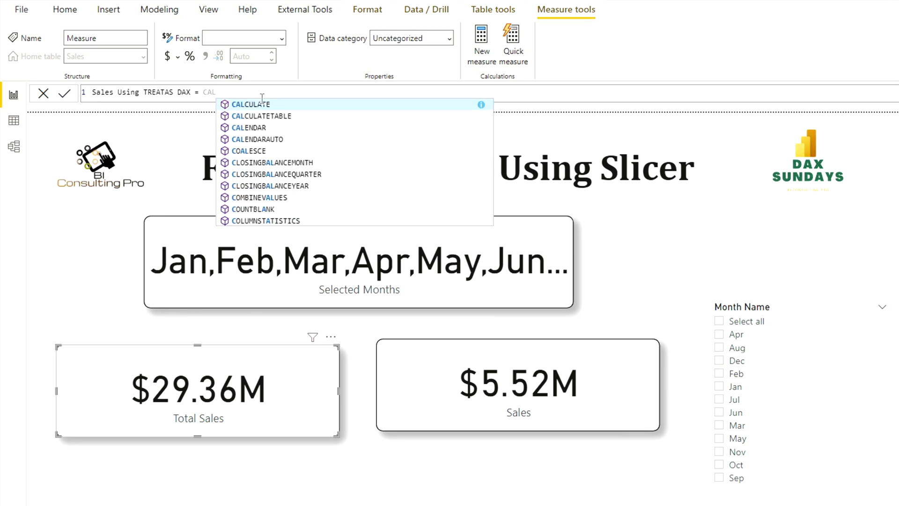
pyautogui.press('Tab')
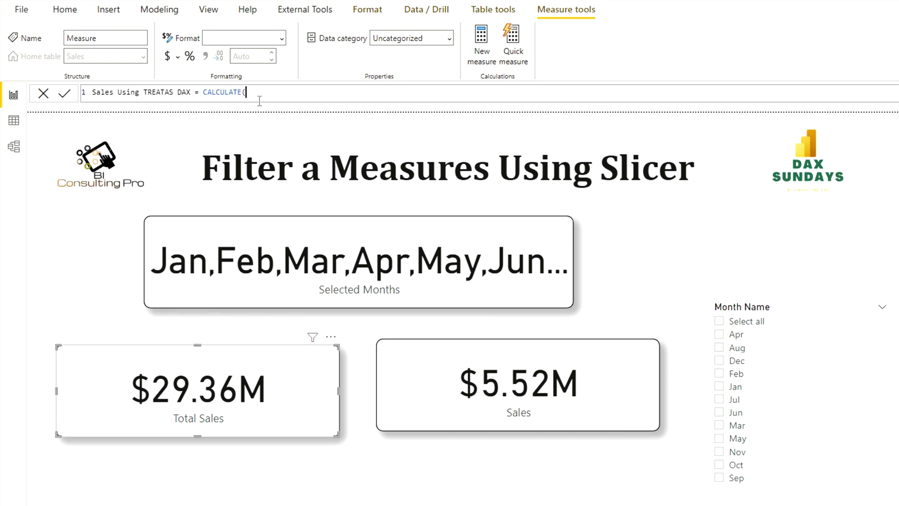
pyautogui.hotkey('shift', 'Return')
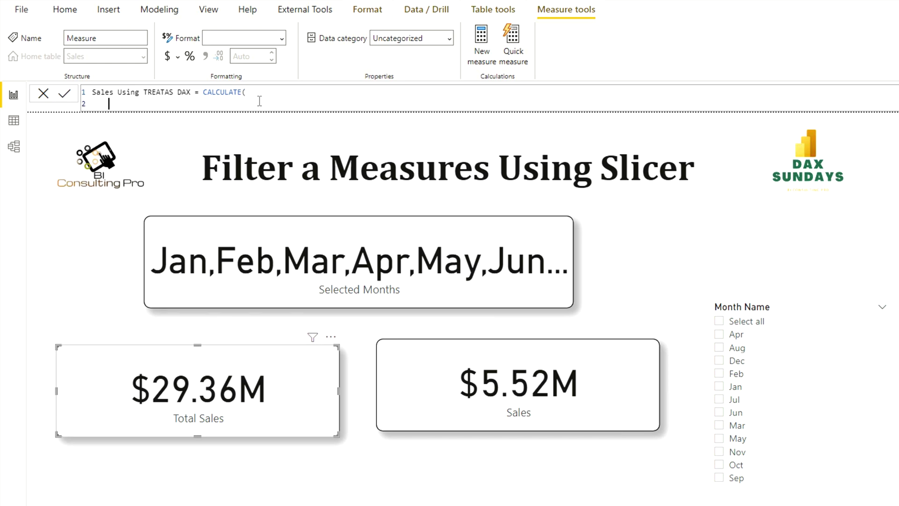
pyautogui.press('Tab')
pyautogui.press('Tab')
pyautogui.press('Tab')
pyautogui.press('Tab')
pyautogui.press('Tab')
pyautogui.press('Tab')
pyautogui.press('Tab')
pyautogui.press('Tab')
pyautogui.write('SUM(')
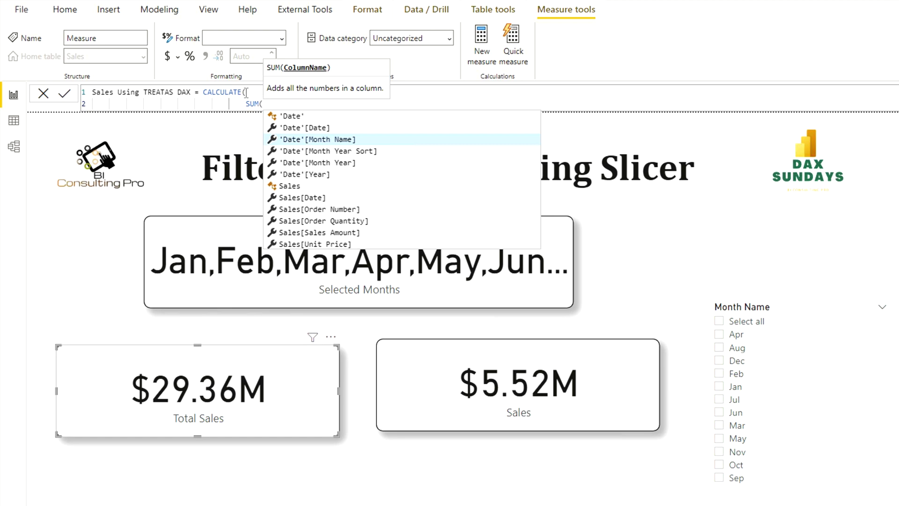
pyautogui.click(291, 233)
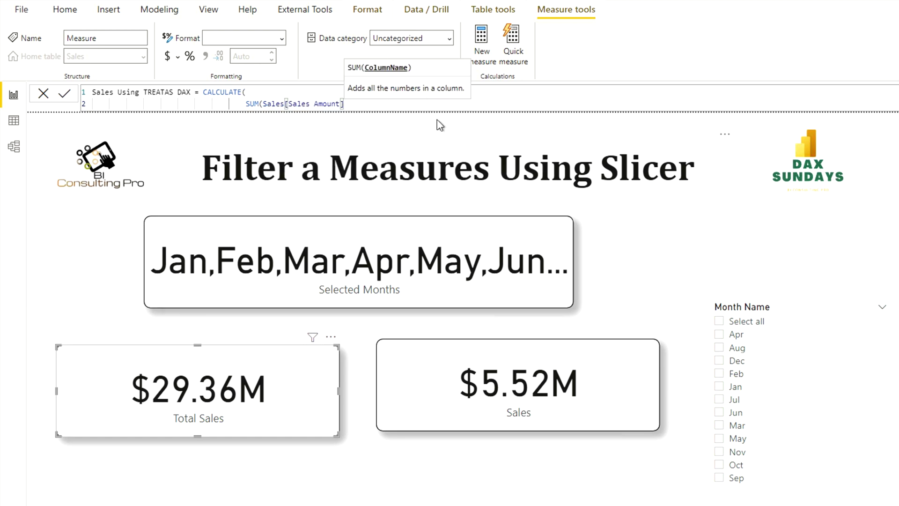
pyautogui.write(')')
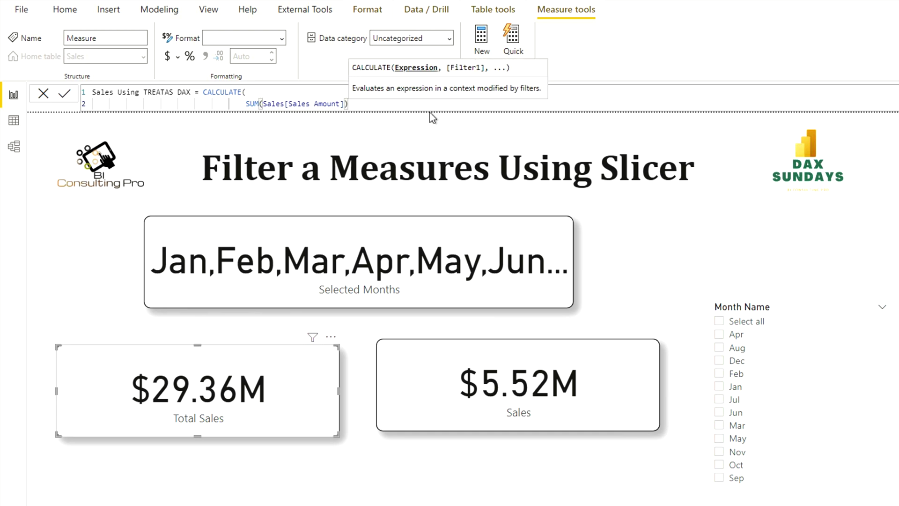
pyautogui.write(',')
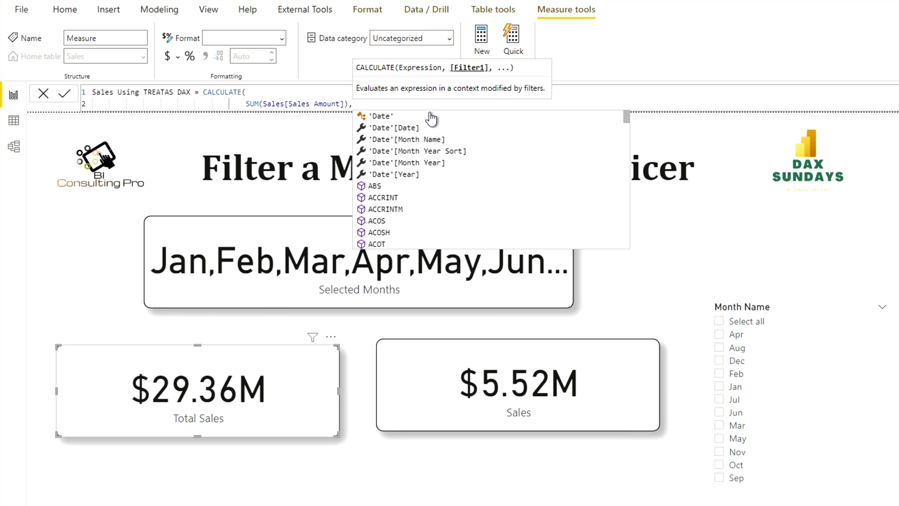
# Step: Add TREATAS(VALUES('Date'[Month Name]),'Date'[Month Name]) as the CALCULATE filter on a new line and commit the completed measure
pyautogui.hotkey('shift', 'Return')
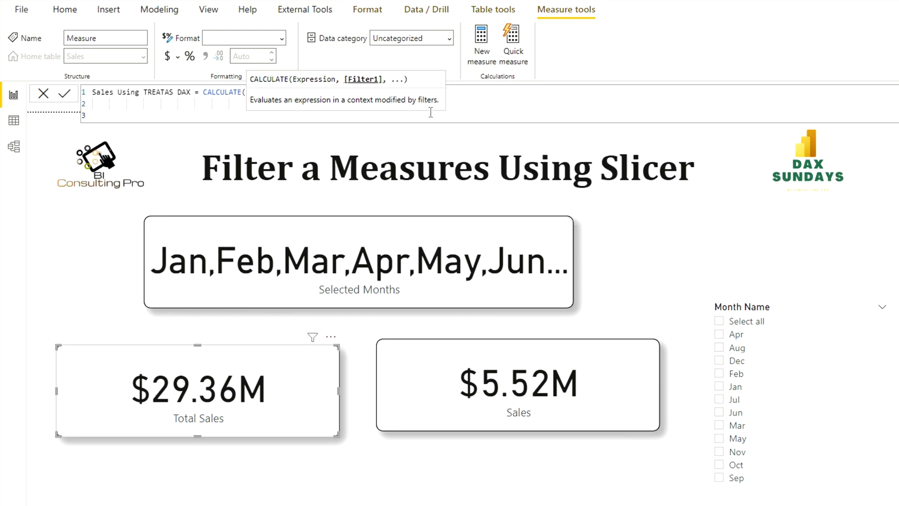
pyautogui.write('TREAT')
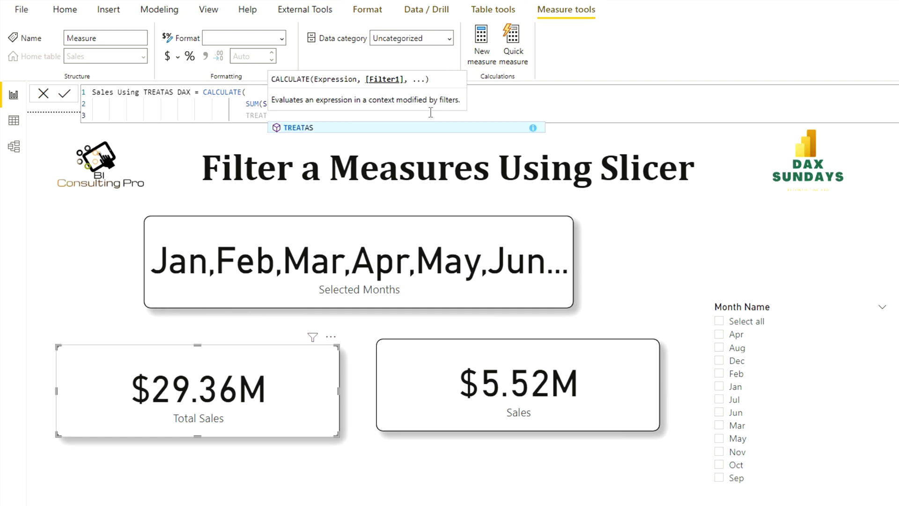
pyautogui.press('Tab')
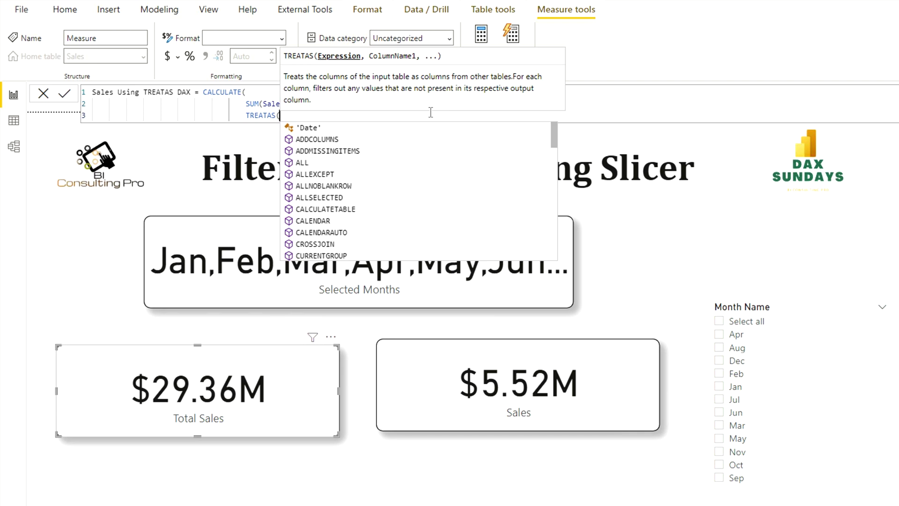
pyautogui.write('VALUES')
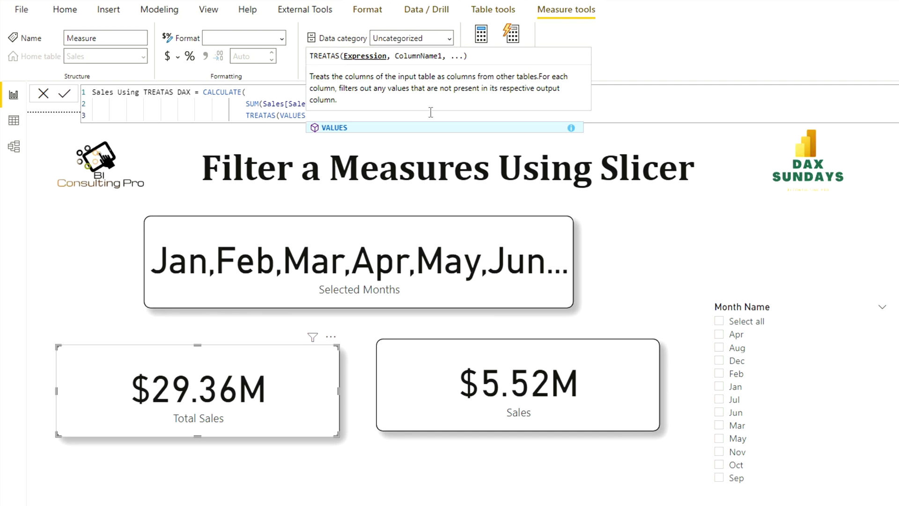
pyautogui.write('(')
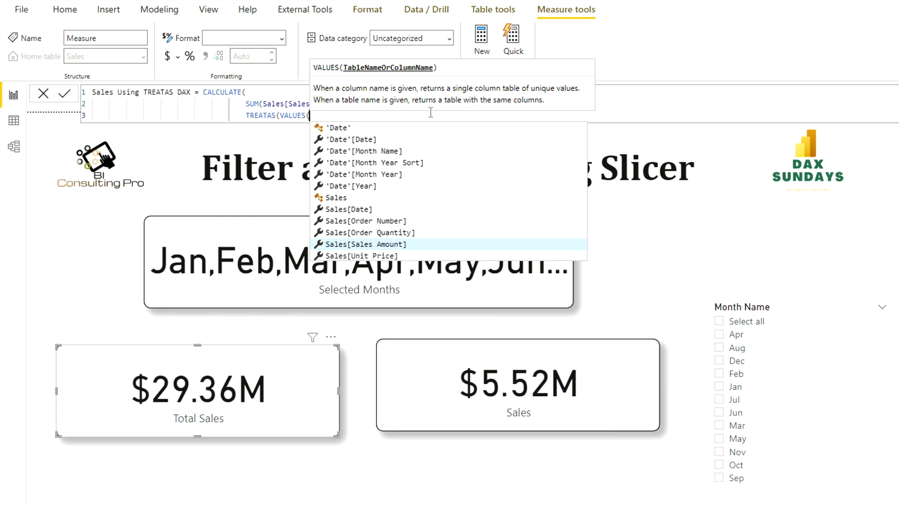
pyautogui.click(355, 151)
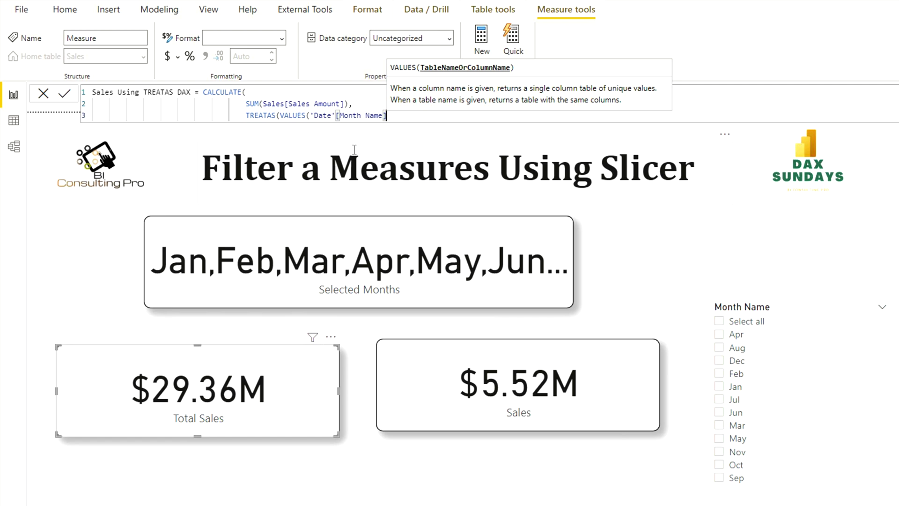
pyautogui.write('),')
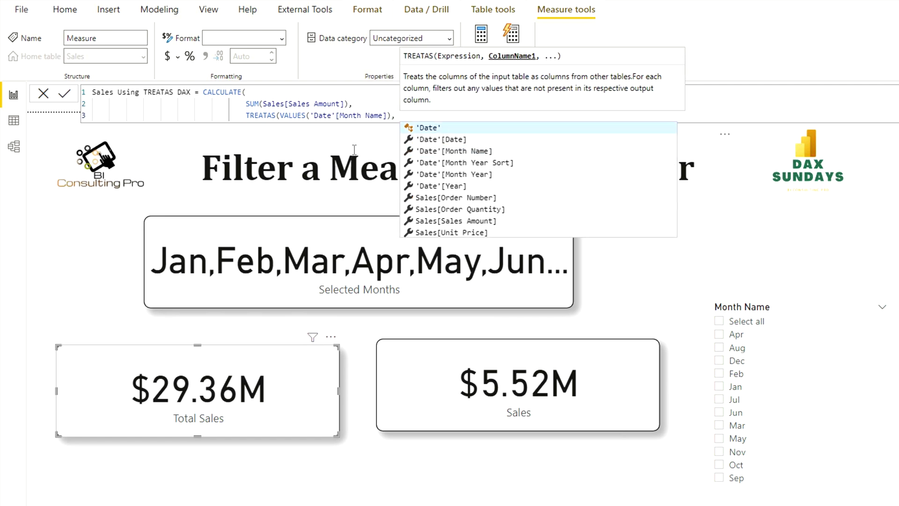
pyautogui.click(447, 152)
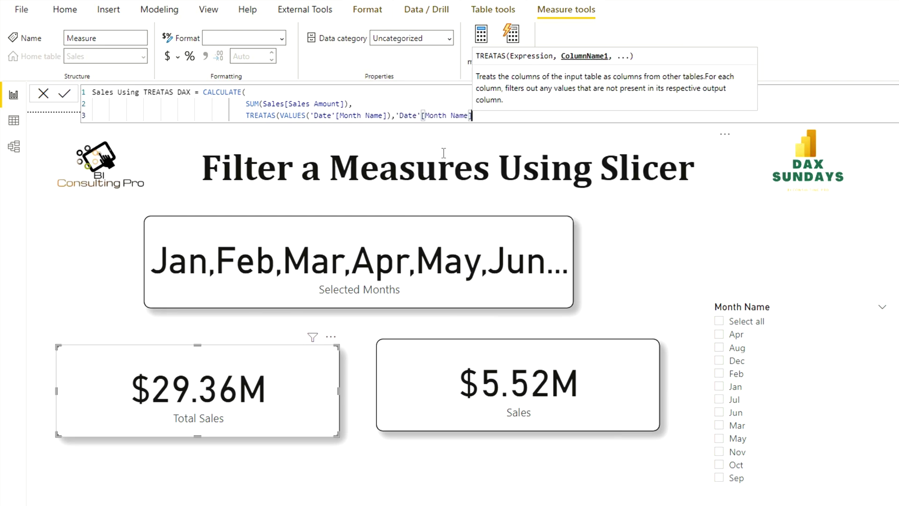
pyautogui.write(')')
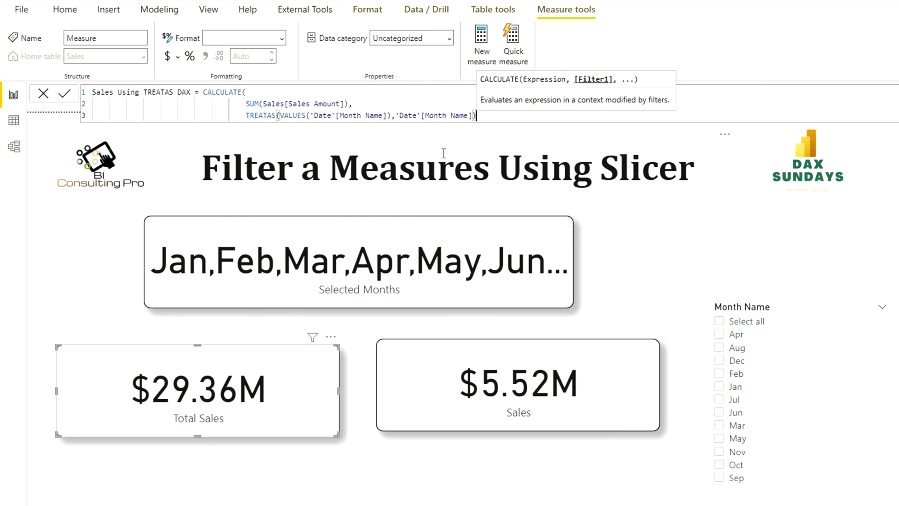
pyautogui.hotkey('shift', 'Return')
pyautogui.write(')')
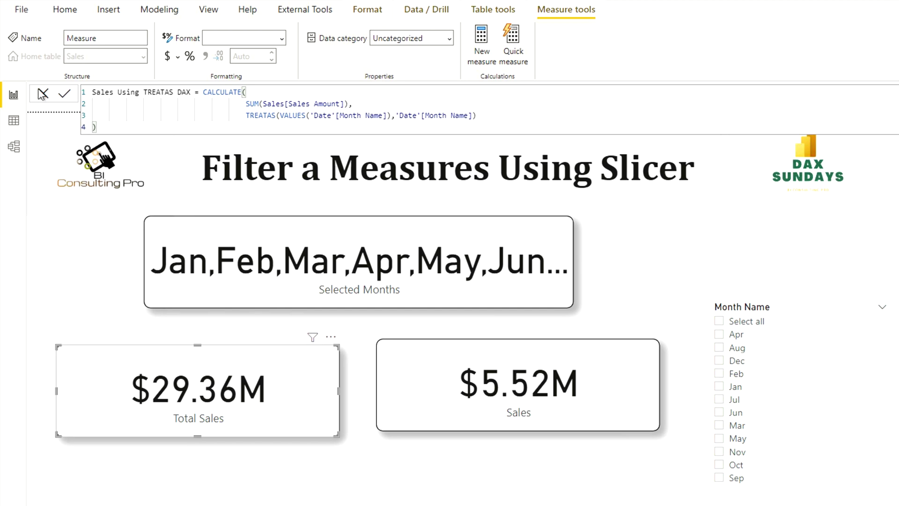
pyautogui.click(59, 94)
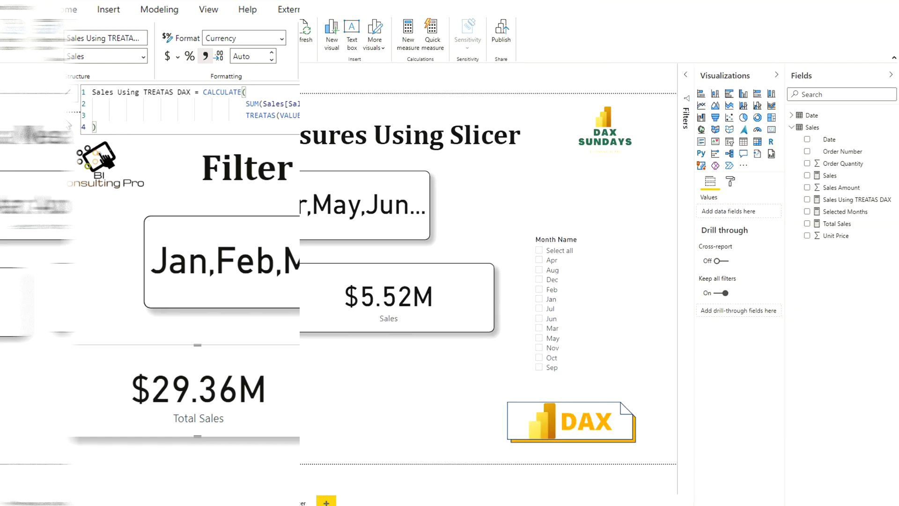
# Step: Duplicate the Total Sales card, place the copy below the two sales cards, and replace its field with Sales Using TREATAS DAX
pyautogui.click(204, 336)
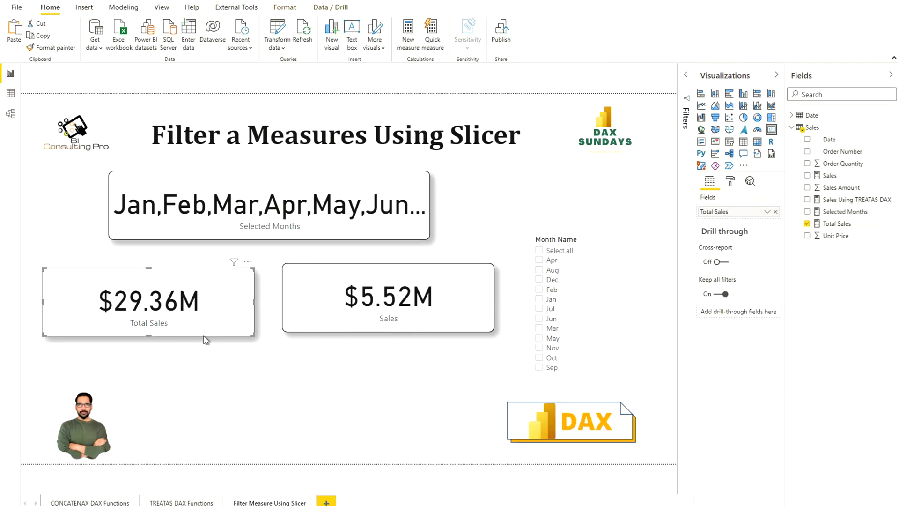
pyautogui.hotkey('ctrl', 'c')
pyautogui.hotkey('ctrl', 'v')
pyautogui.moveTo(204, 335); pyautogui.dragTo(362, 425)
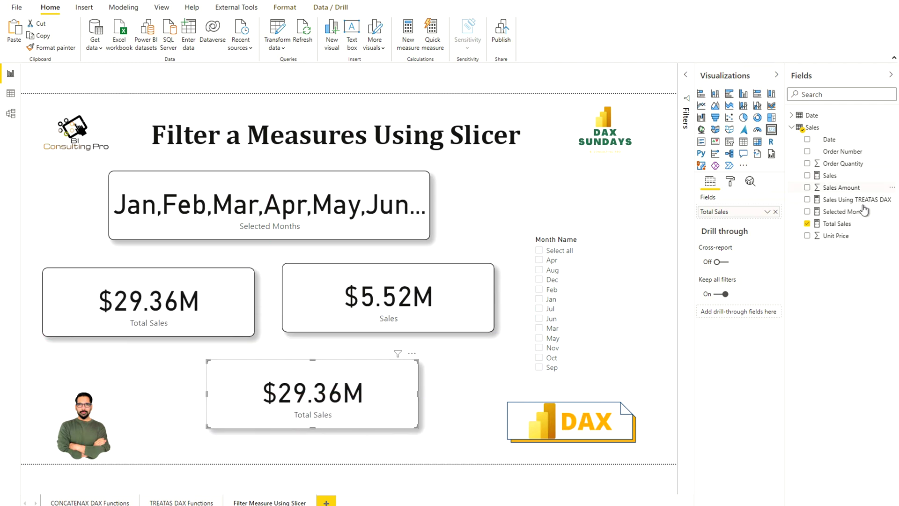
pyautogui.moveTo(864, 208); pyautogui.dragTo(765, 217)
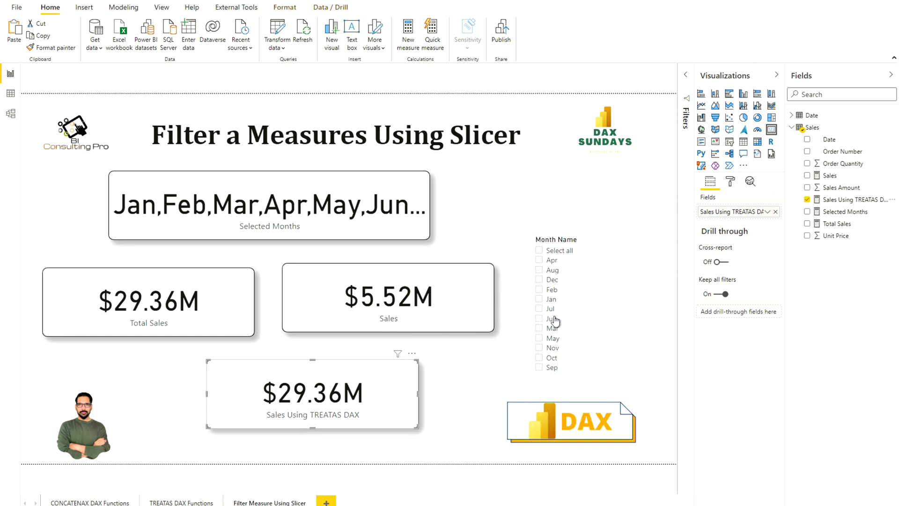
# Step: Select Jan, Feb and Mar in the Month Name slicer to test the new TREATAS card
pyautogui.click(540, 300)
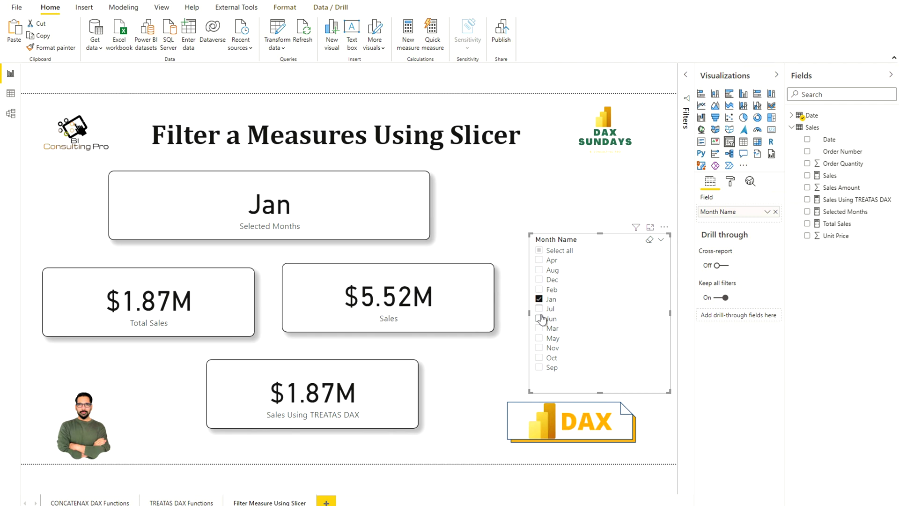
pyautogui.click(540, 289)
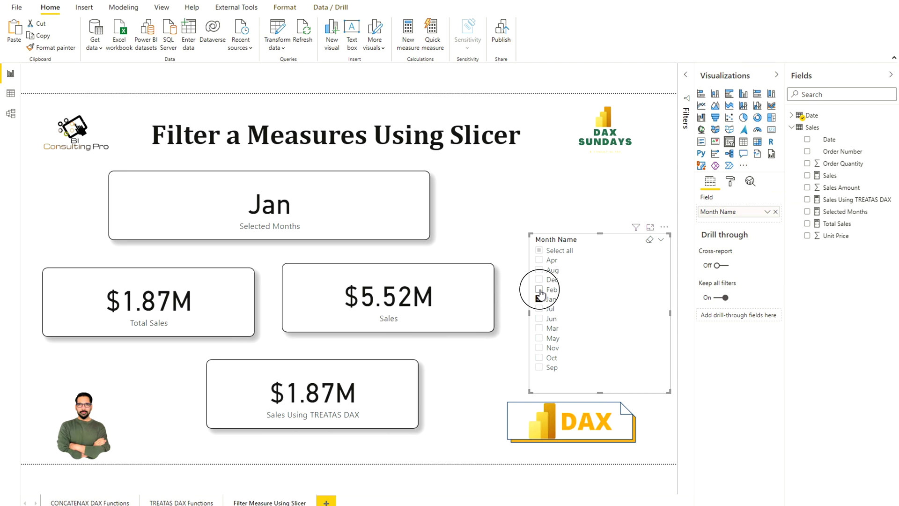
pyautogui.click(539, 328)
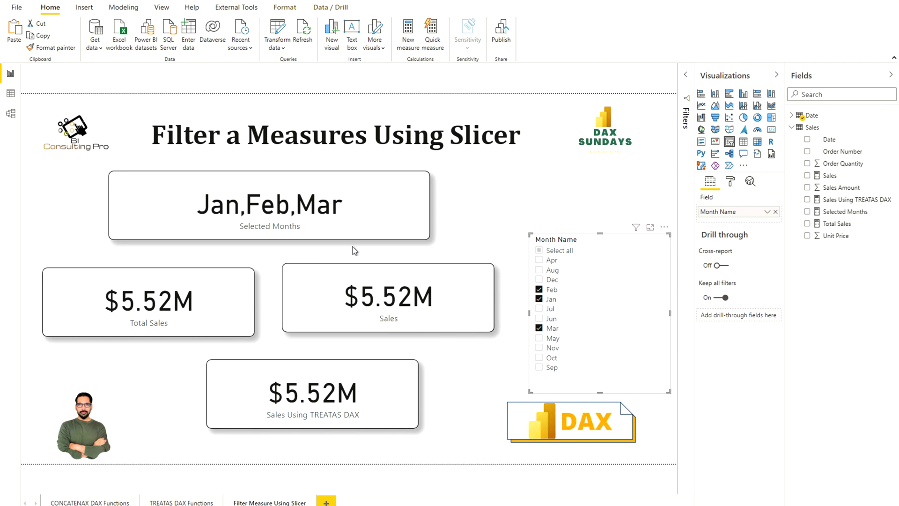
# Step: Reformat the Selected Months measure with VALUES('Date'[Month Name]) on its own indented line inside CONCATENATEX, and leave the formula
pyautogui.click(854, 213)
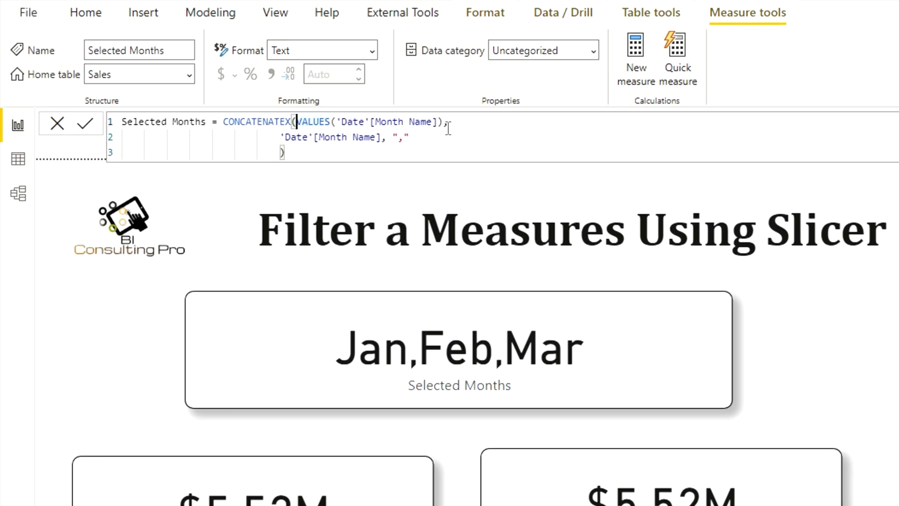
pyautogui.hotkey('shift', 'Return')
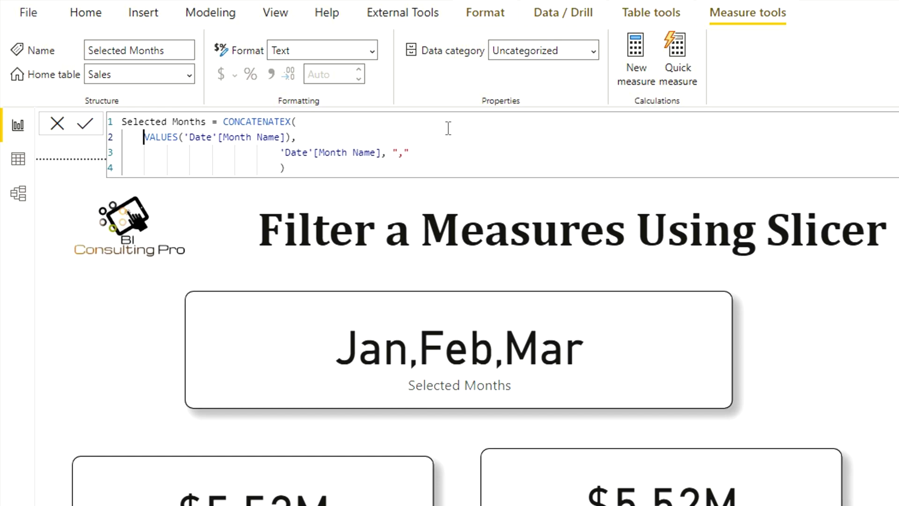
pyautogui.press('Tab')
pyautogui.press('Tab')
pyautogui.press('Tab')
pyautogui.press('Tab')
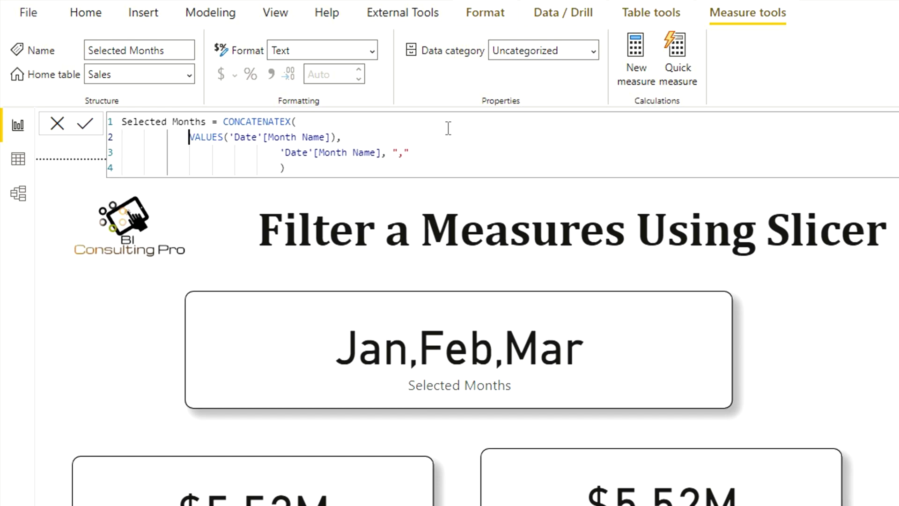
pyautogui.press('Tab')
pyautogui.press('Tab')
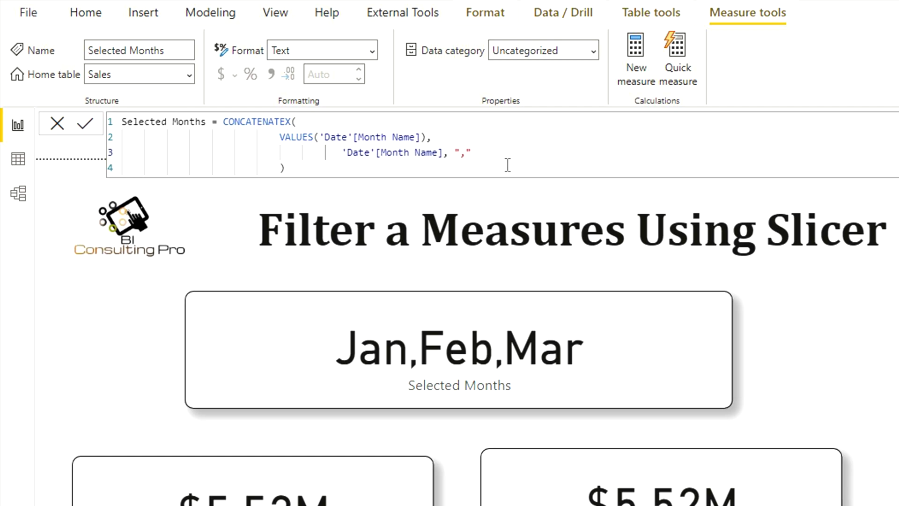
pyautogui.click(369, 170)
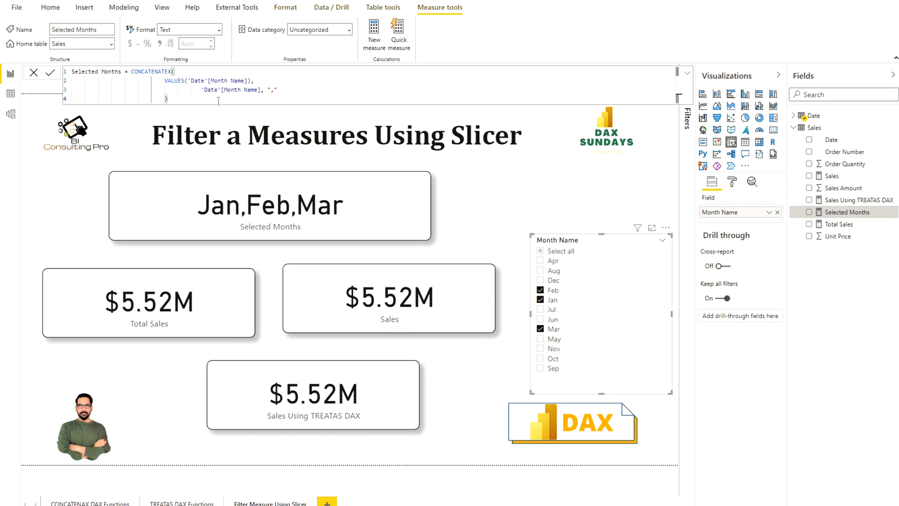
pyautogui.click(54, 215)
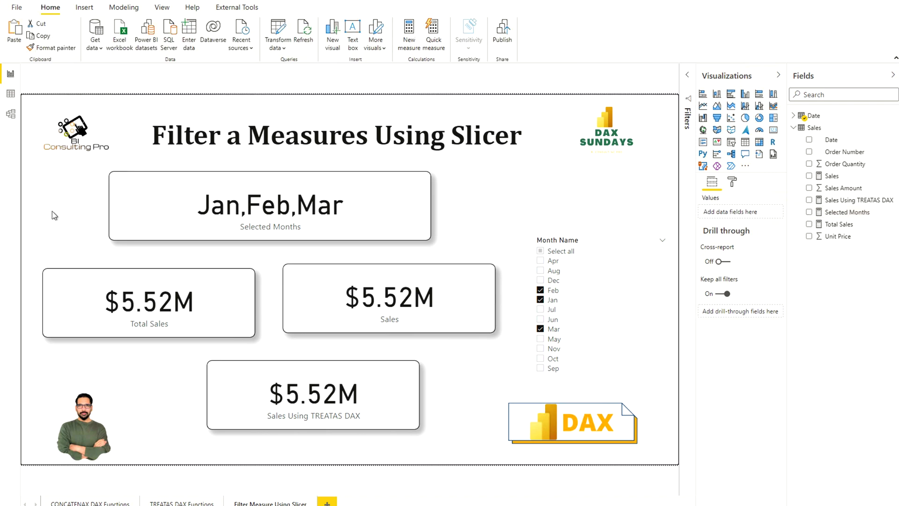